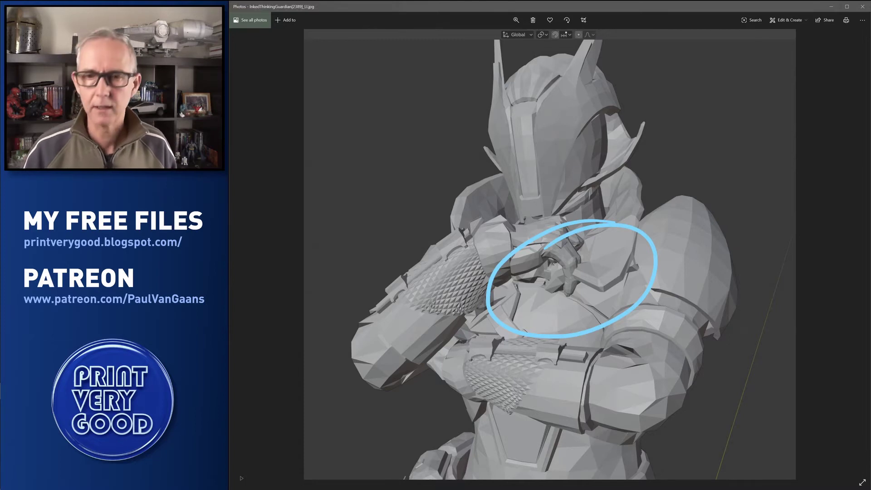
View the next reference image, switch to Blender, and show the finger model in front orthographic view
key("Right")
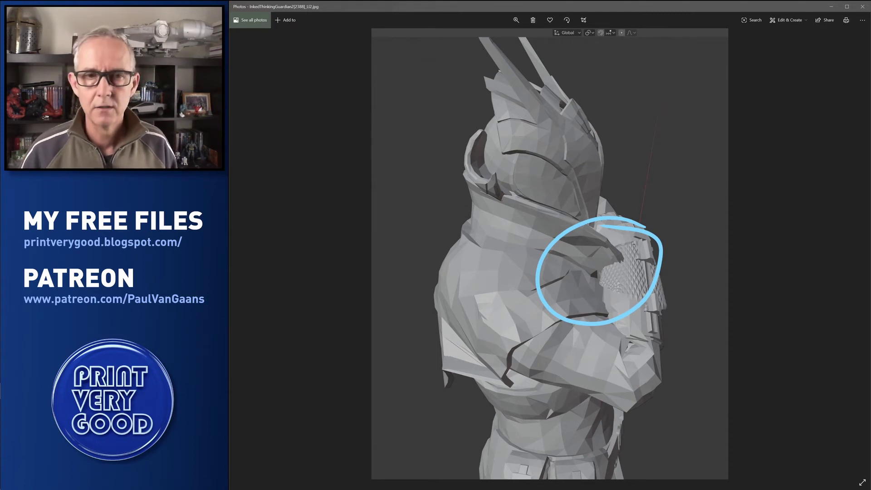
key("alt+Tab")
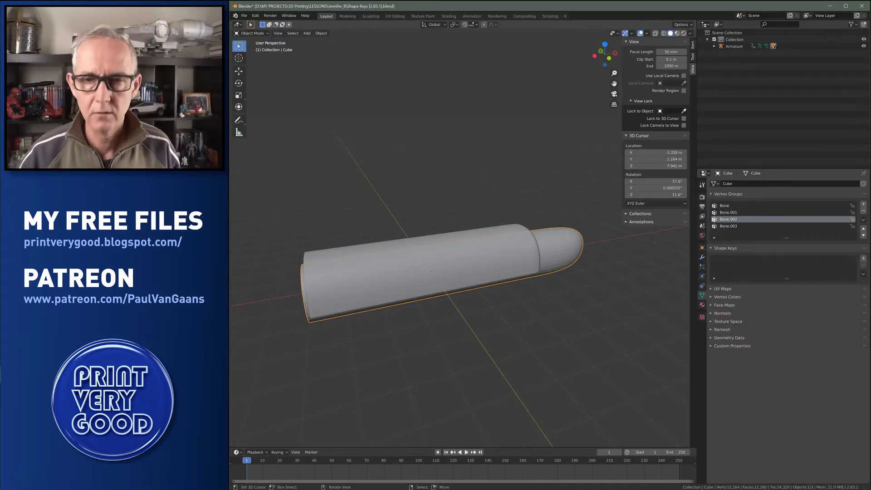
middle_click_drag(453, 291, 421, 270)
key("KP_5")
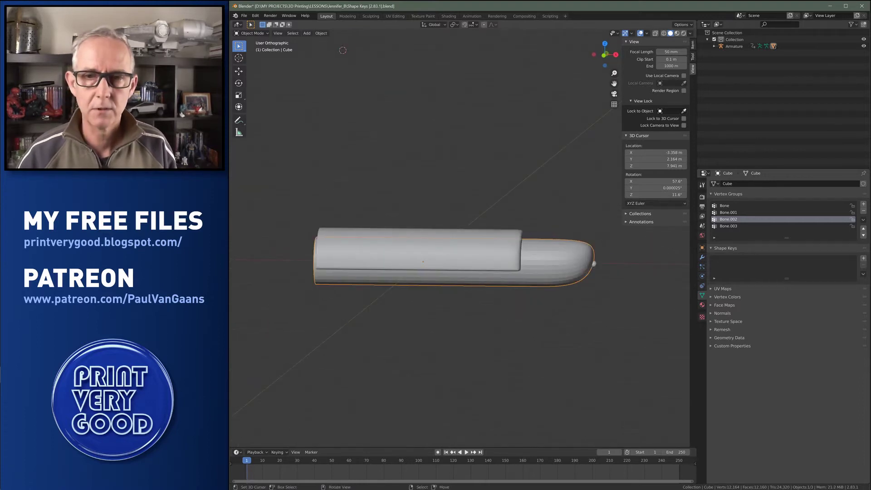
key("KP_1")
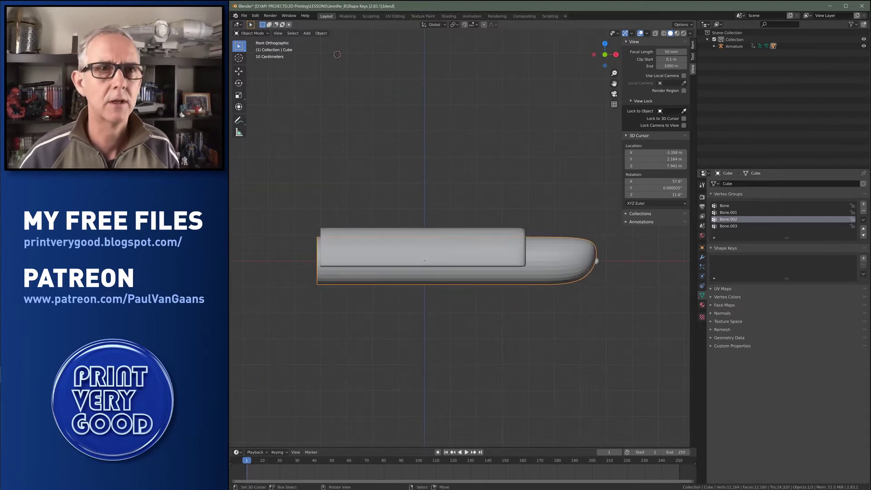
Set the interface resolution scale to 1.50 in the preferences and hide the viewport sidebar
left_click(256, 15)
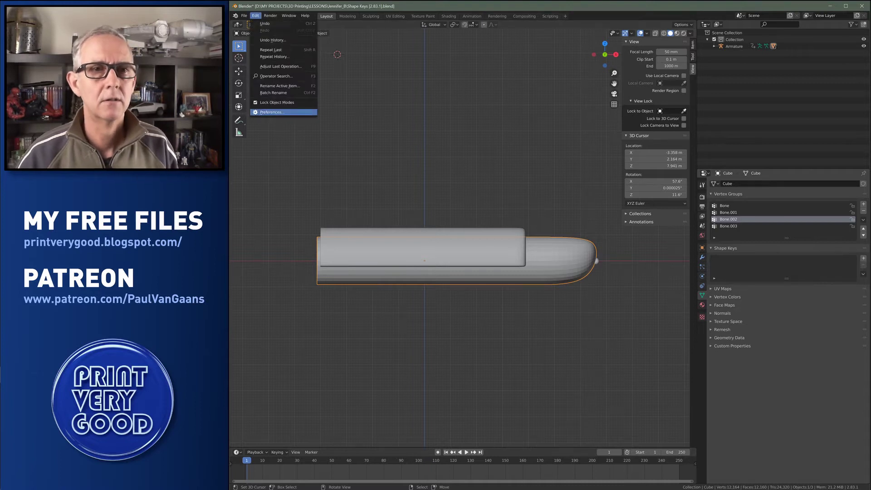
left_click(271, 112)
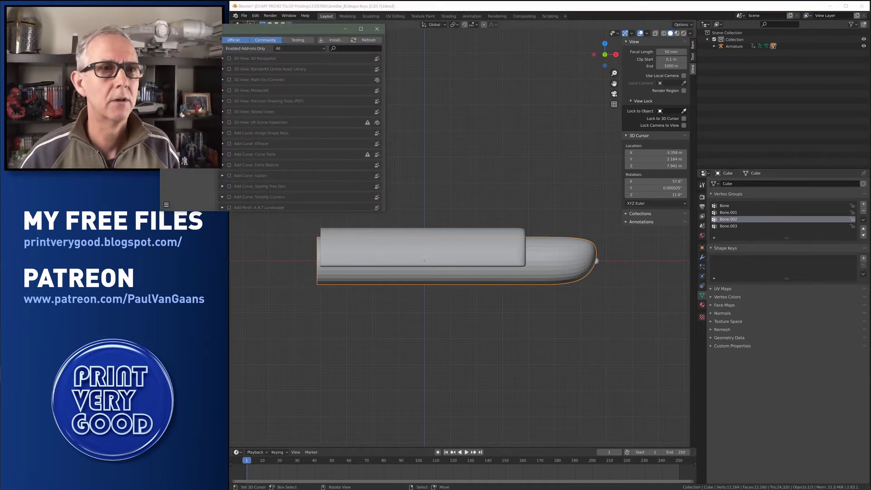
left_click(188, 40)
left_click(328, 48)
type("1")
key("Return")
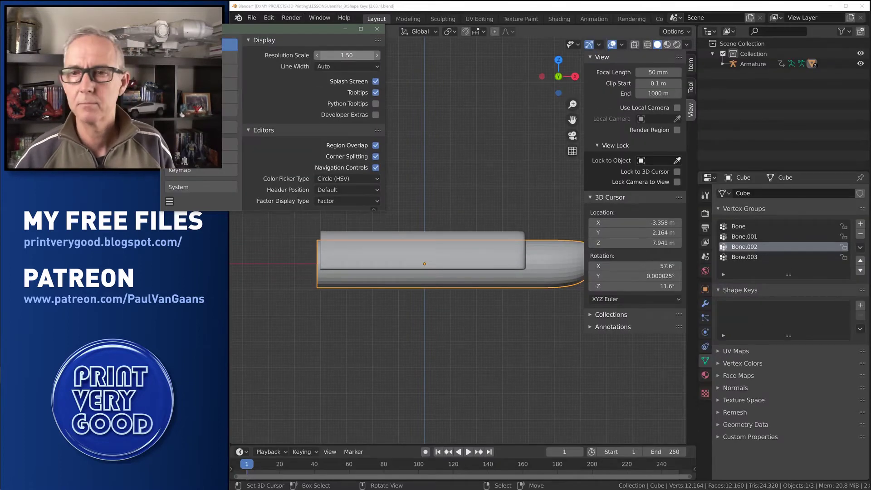
left_click(377, 29)
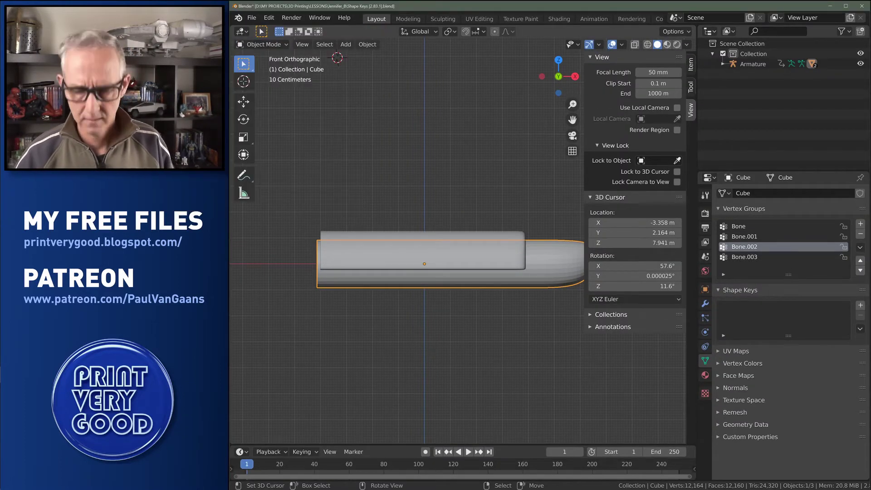
key("n")
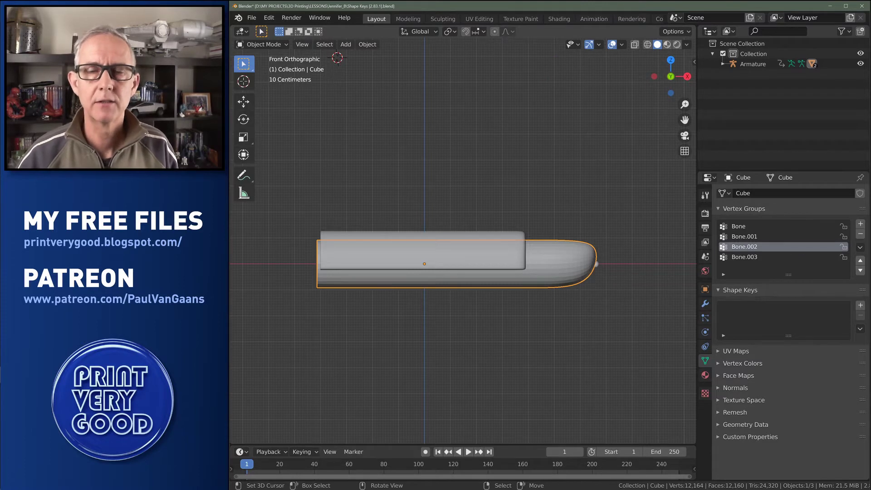
Show the model as a wireframe in front view and put the armature into Pose Mode
middle_click_drag(463, 263, 428, 273)
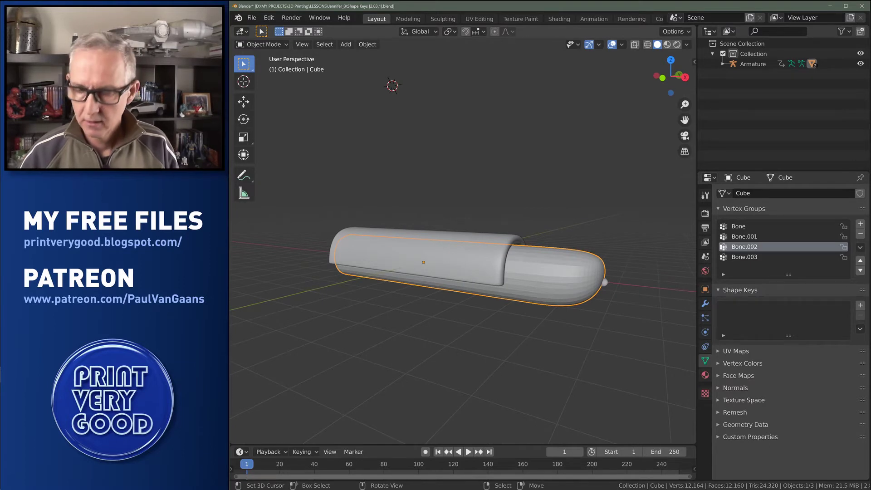
key("KP_1")
key("shift+z")
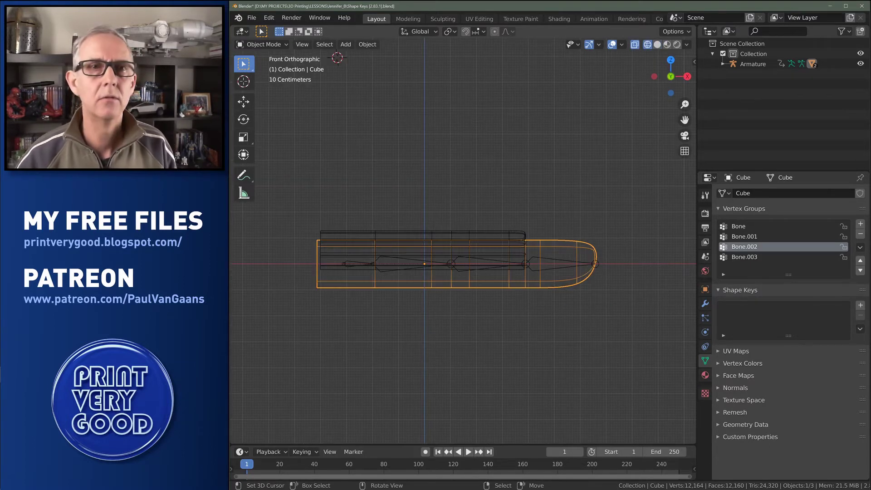
left_click(262, 44)
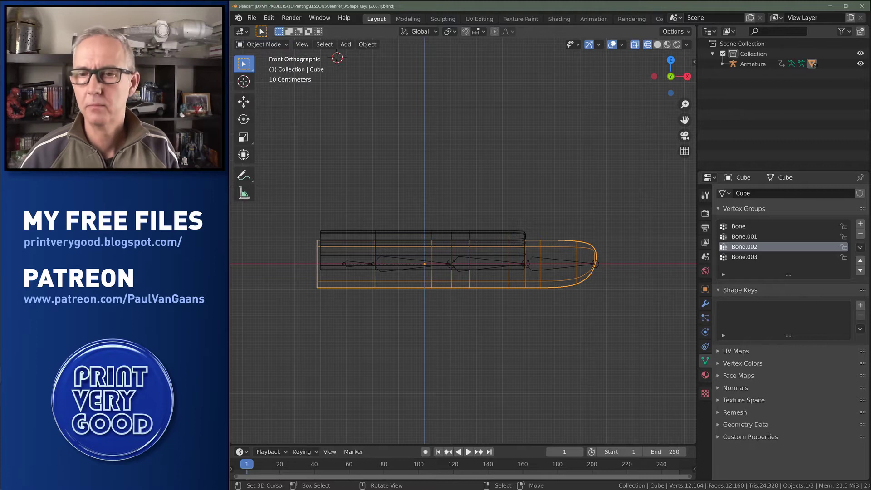
right_click(451, 264)
left_click(262, 44)
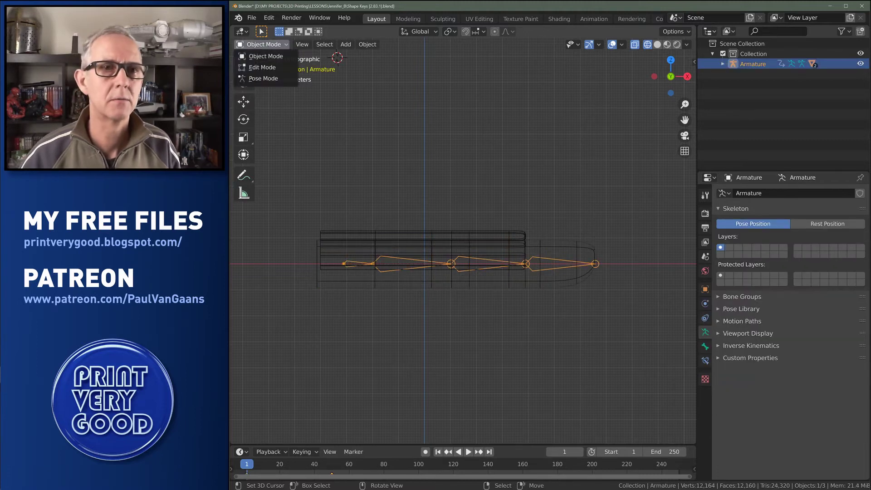
left_click(263, 78)
Rotate the fingertip bone upward as a test and undo the rotation
right_click(556, 264)
key("r")
key("Return")
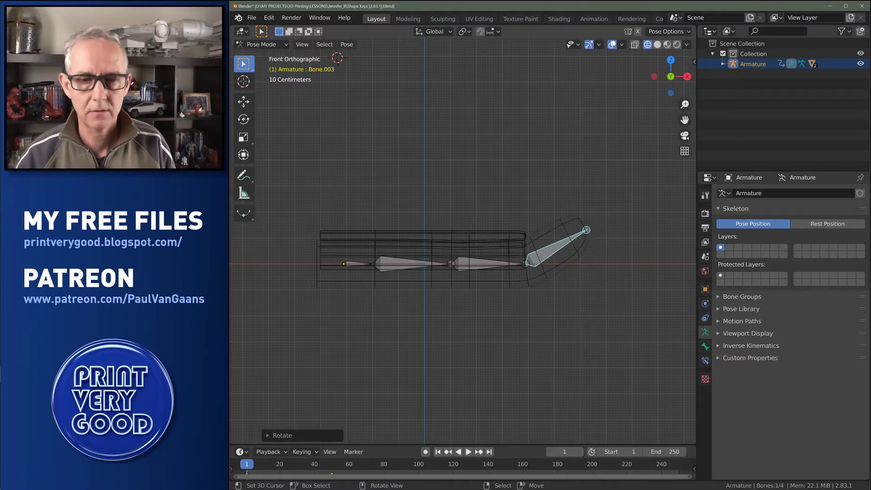
key("ctrl+z")
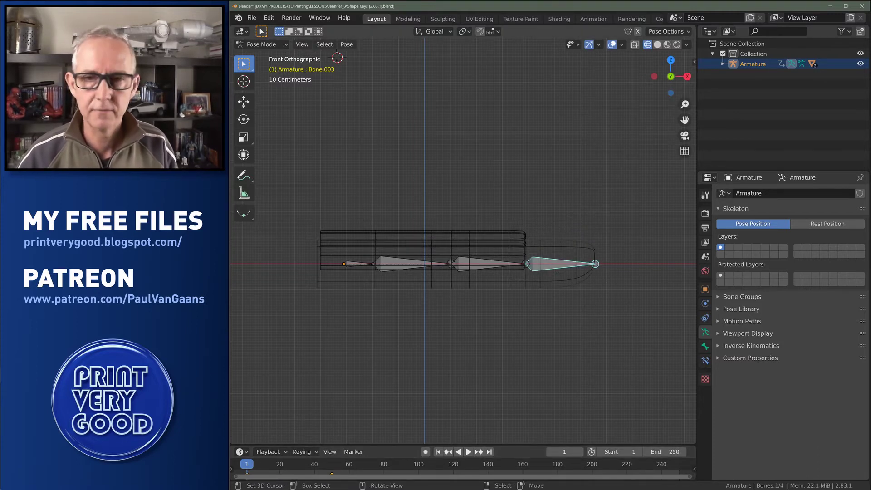
Preview the bending animation, switch the viewport to solid shading, and set the timeline to frame 34
key("space")
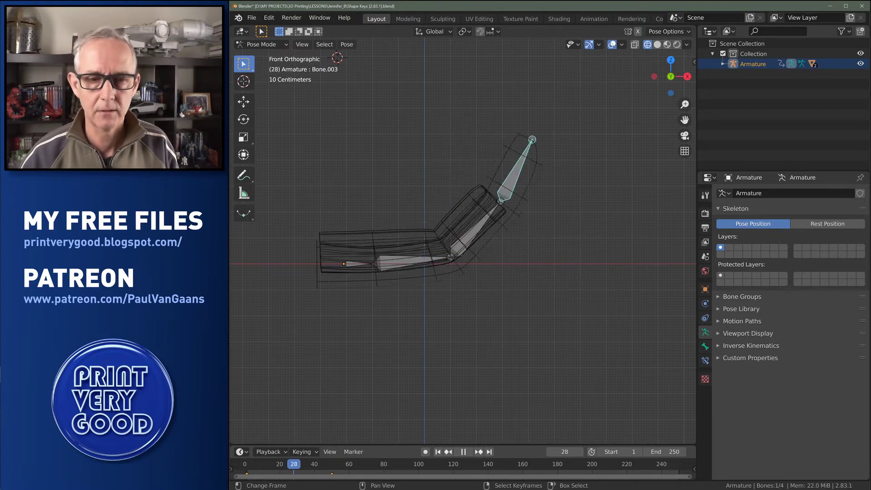
key("Escape")
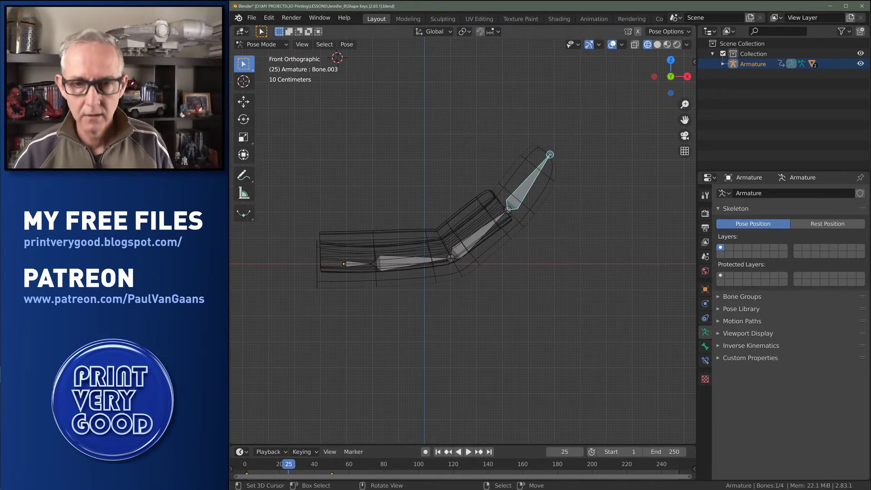
key("z")
left_click(582, 269)
mouse_move(582, 269)
middle_mouse_down()
mouse_move(572, 273)
mouse_move(533, 229)
middle_mouse_up()
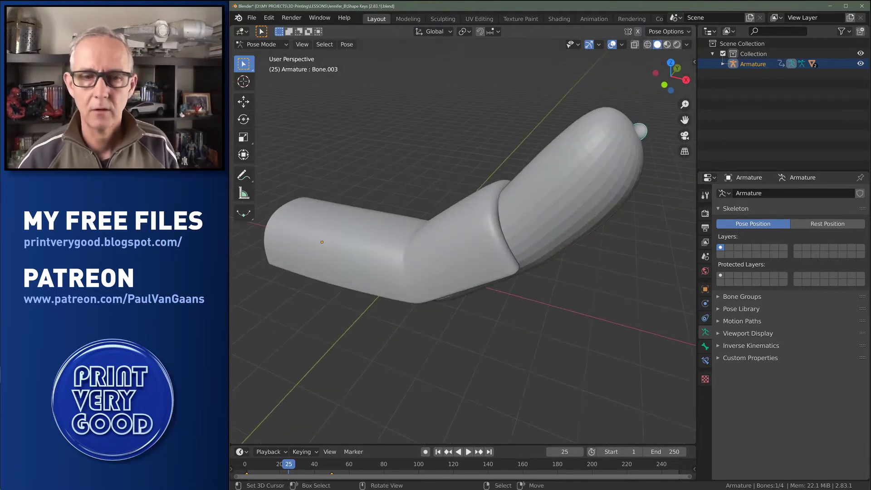
key("space")
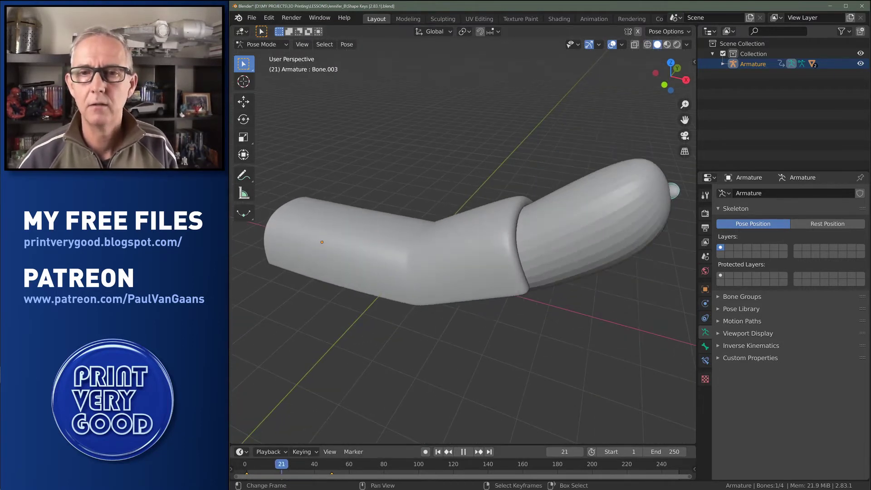
left_click_drag(295, 464, 304, 464)
middle_click_drag(436, 290, 464, 300)
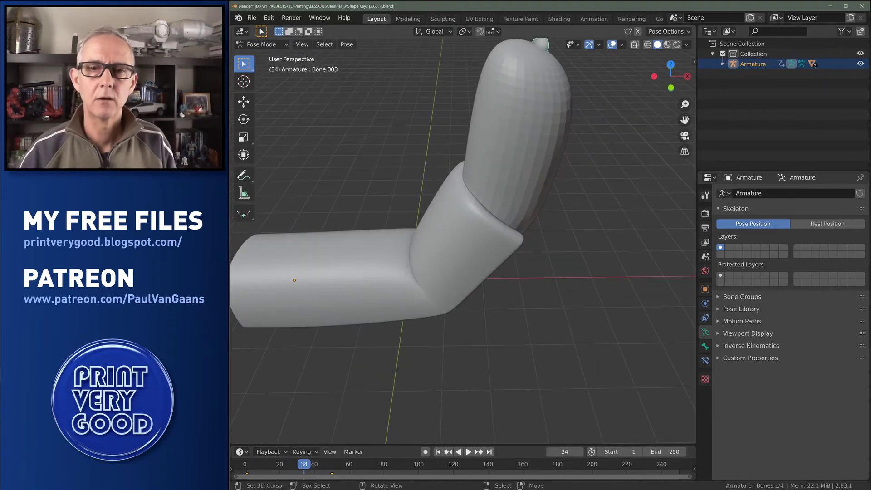
Deselect all bones, return the armature to Object Mode, and select the outer sleeve mesh
key("alt+a")
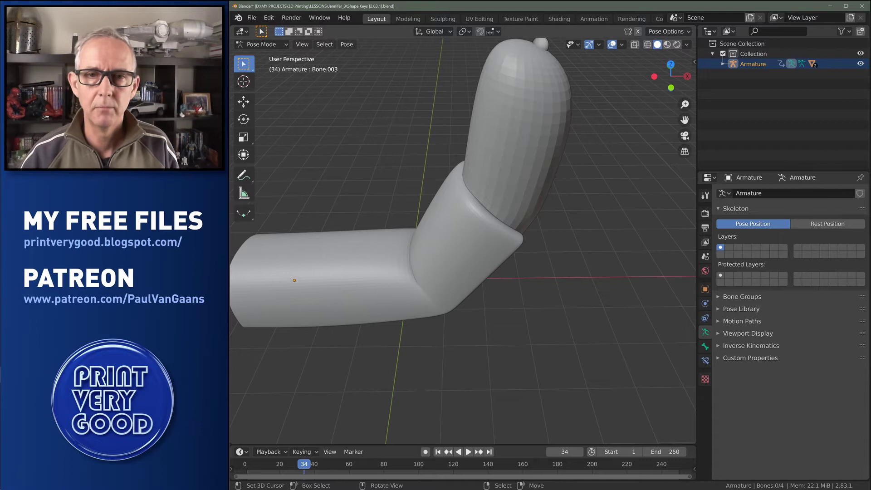
left_click(261, 44)
left_click(256, 53)
right_click(399, 268)
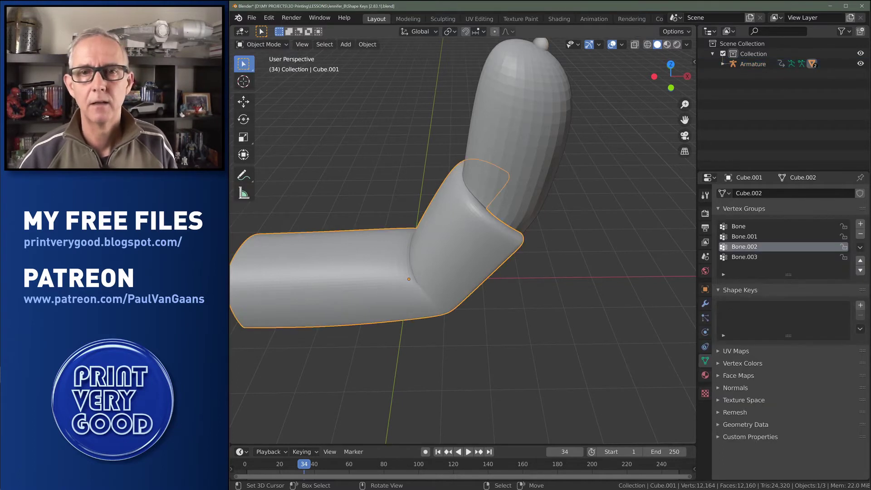
Inspect the sleeve's Bone.002 weights in Weight Paint mode and return to Object Mode
left_click(262, 44)
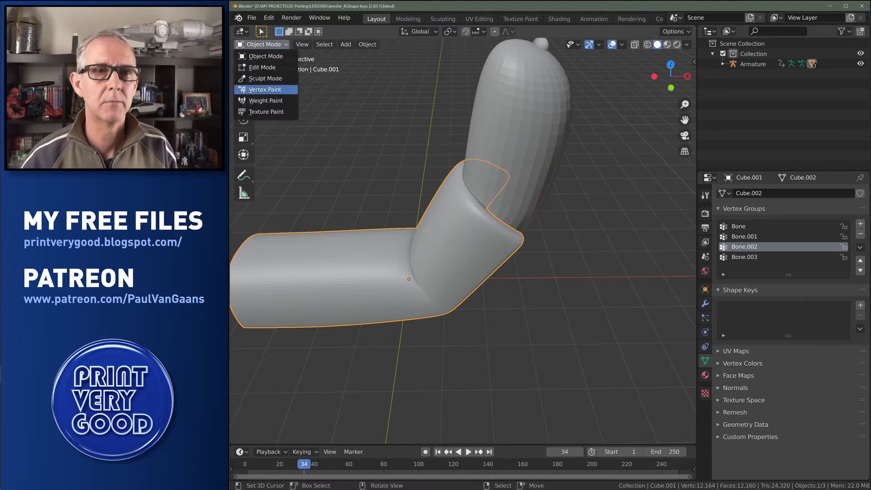
left_click(256, 101)
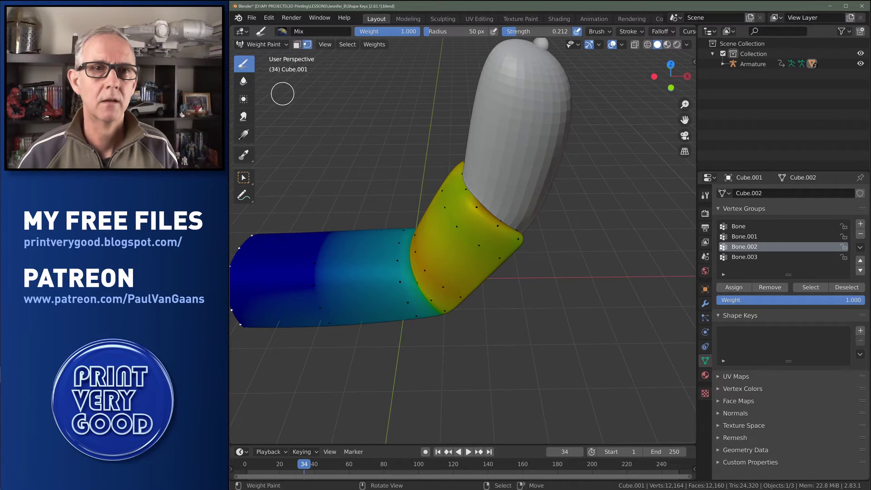
left_click(262, 44)
left_click(265, 56)
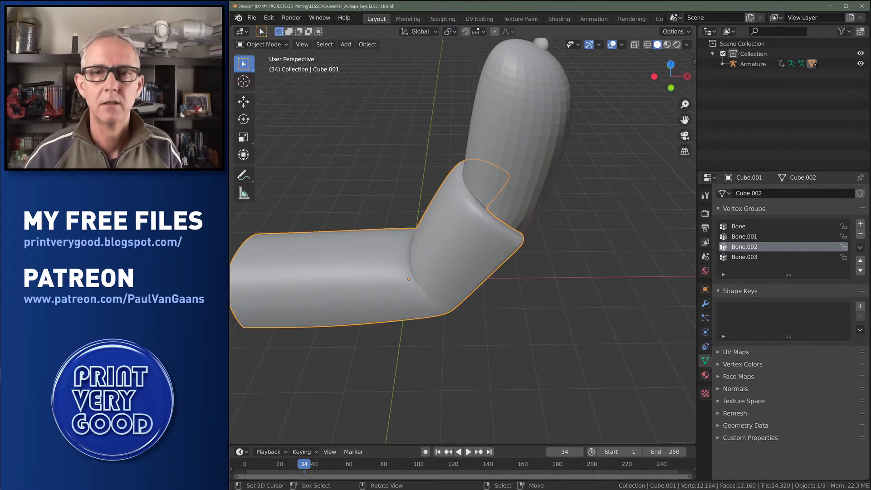
Open the sleeve in Edit Mode with front-view wireframe display and vertex selection
key("KP_1")
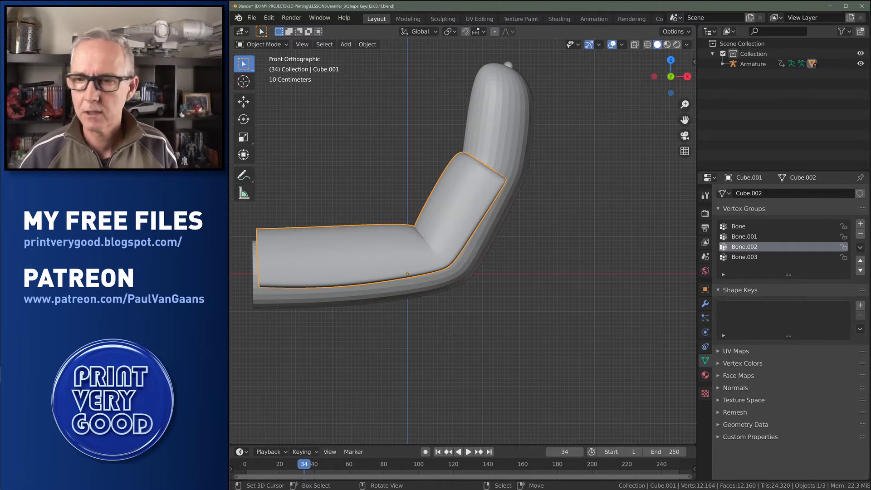
left_click(263, 44)
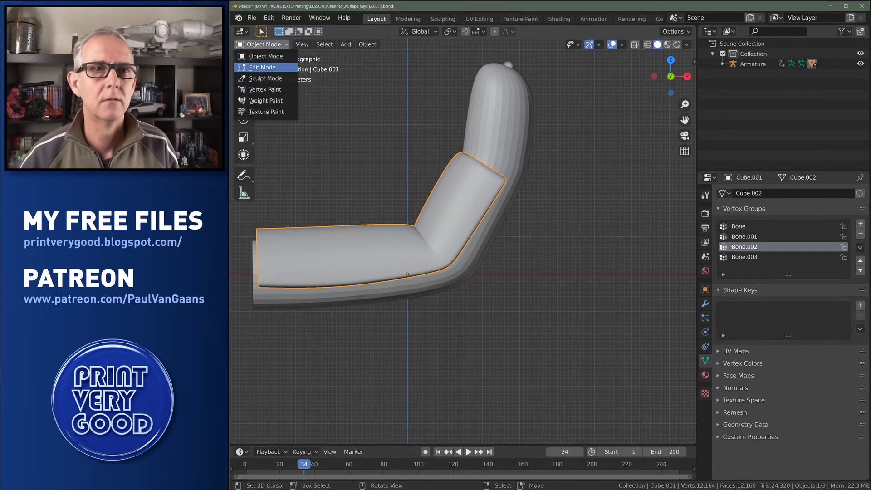
left_click(261, 66)
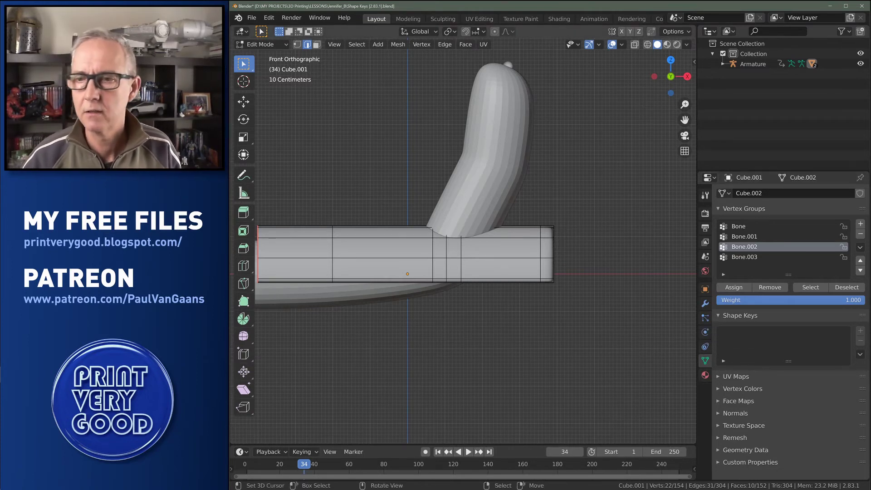
key("z")
left_click(511, 302)
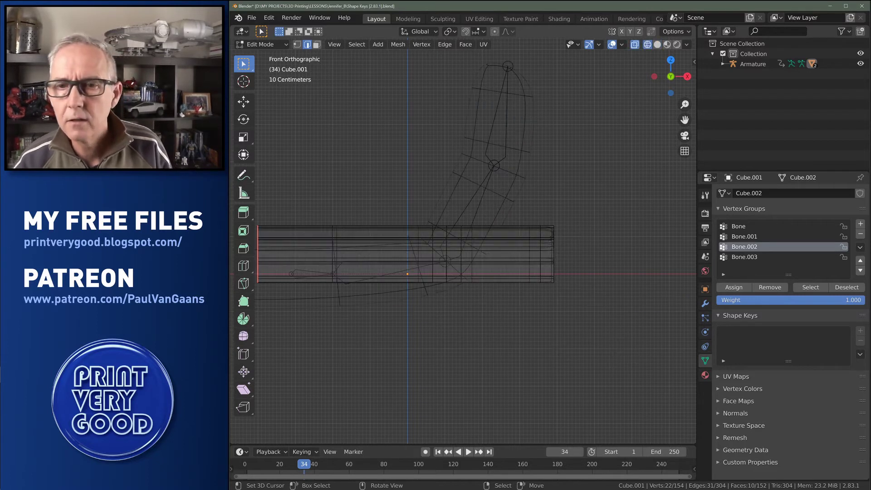
key("1")
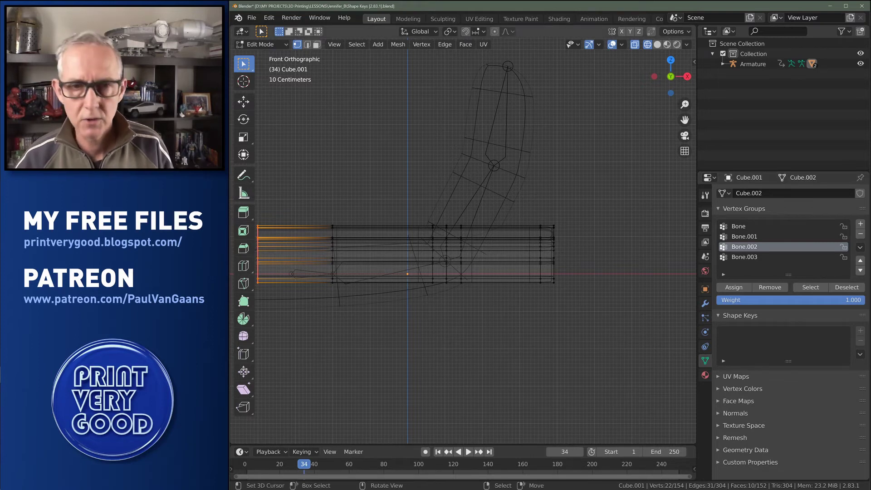
Add a Basis shape key to the sleeve in Object Mode and deselect all of its vertices
key("Tab")
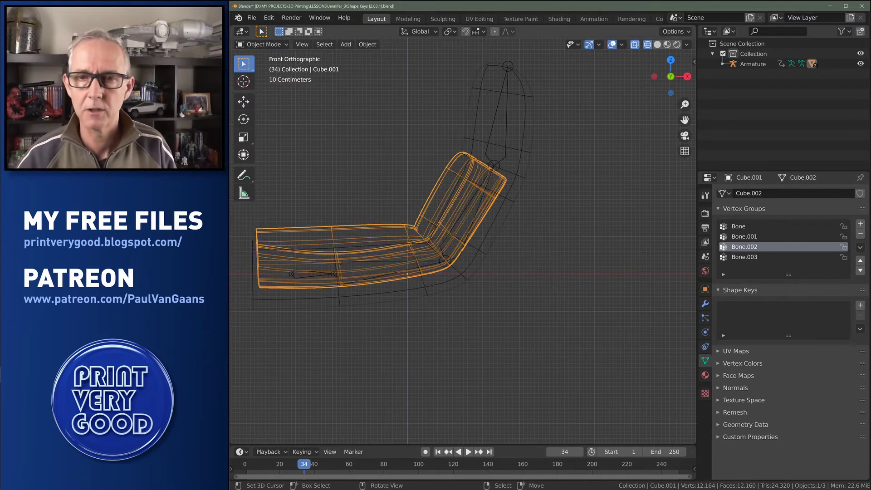
left_click(860, 305)
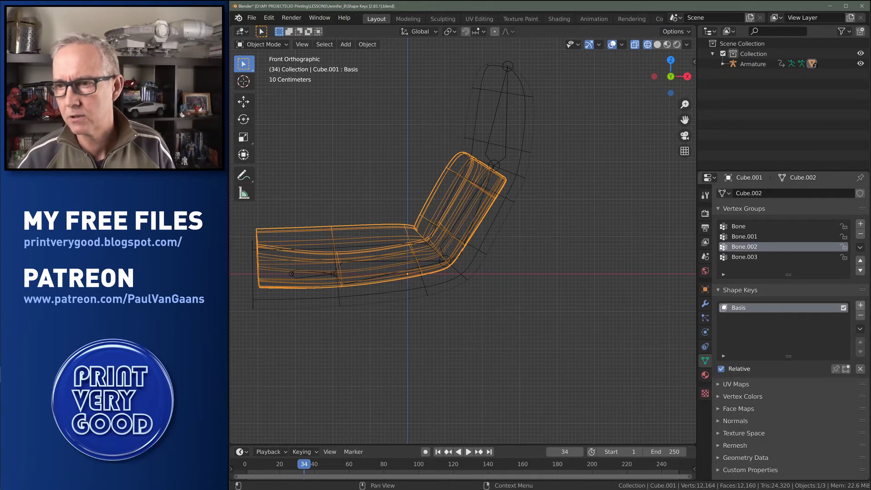
key("Tab")
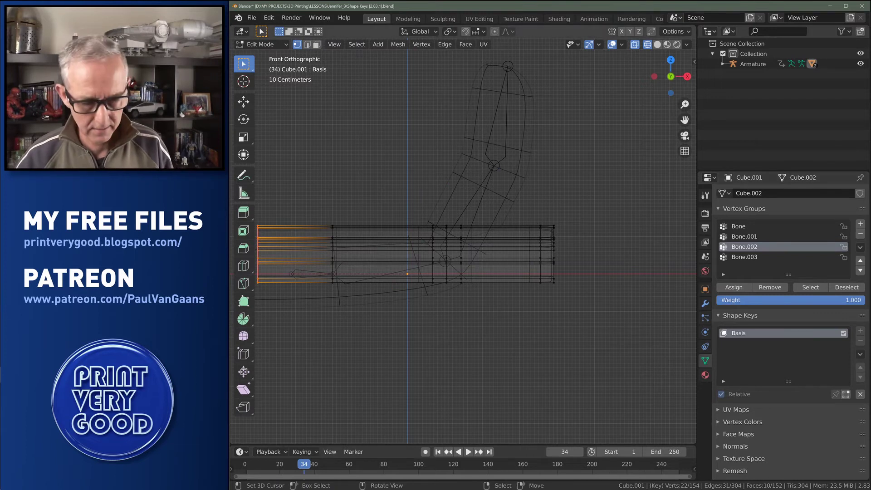
key("alt+a")
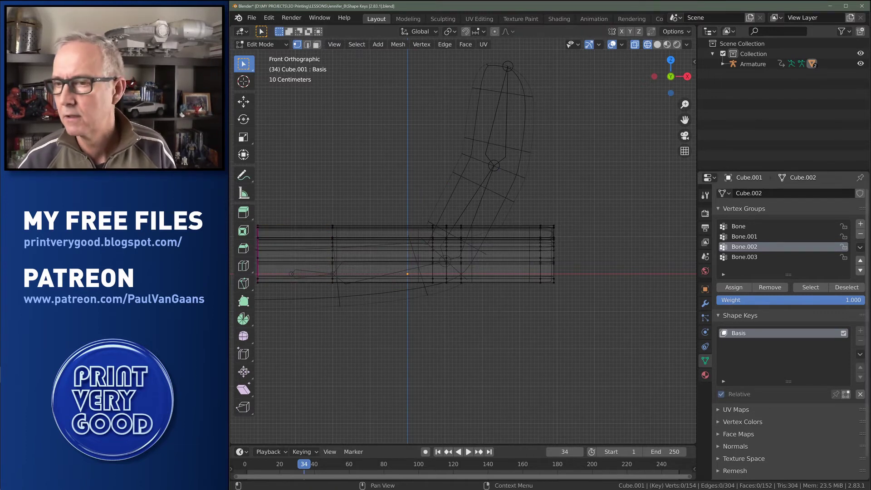
key("Tab")
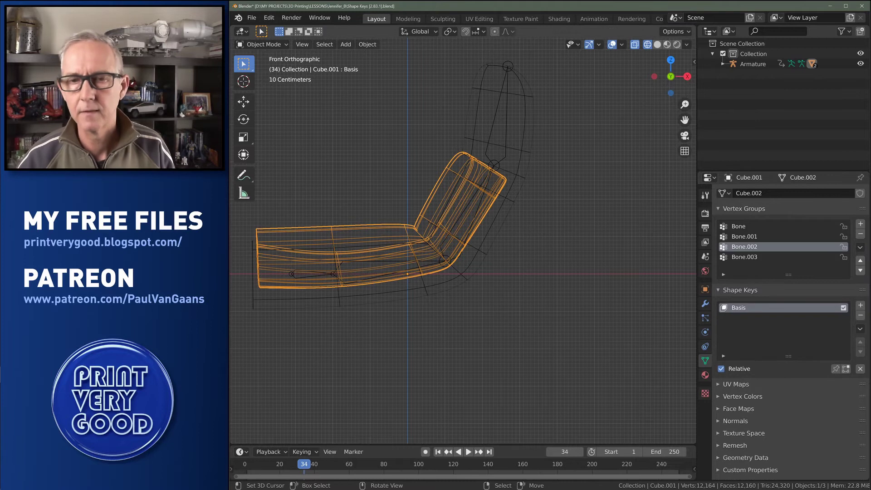
Add a second shape key to the sleeve and rename it Adj01
left_click(860, 305)
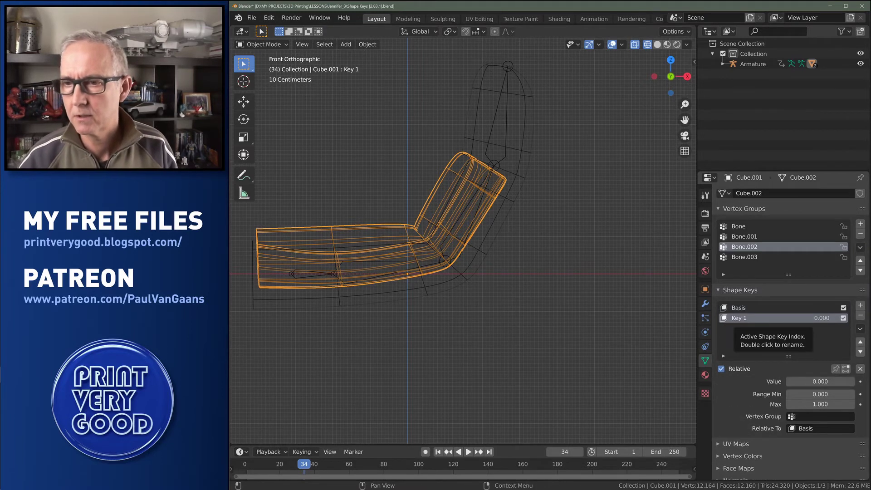
double_click(739, 318)
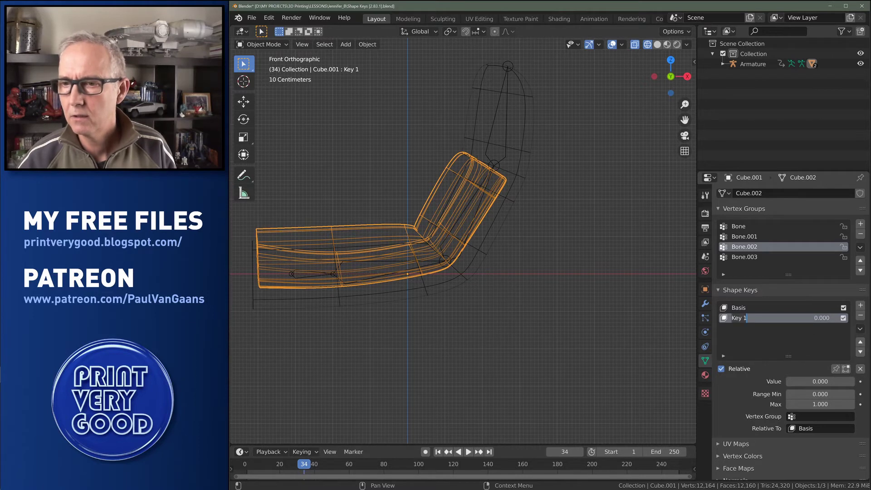
type("Adj01")
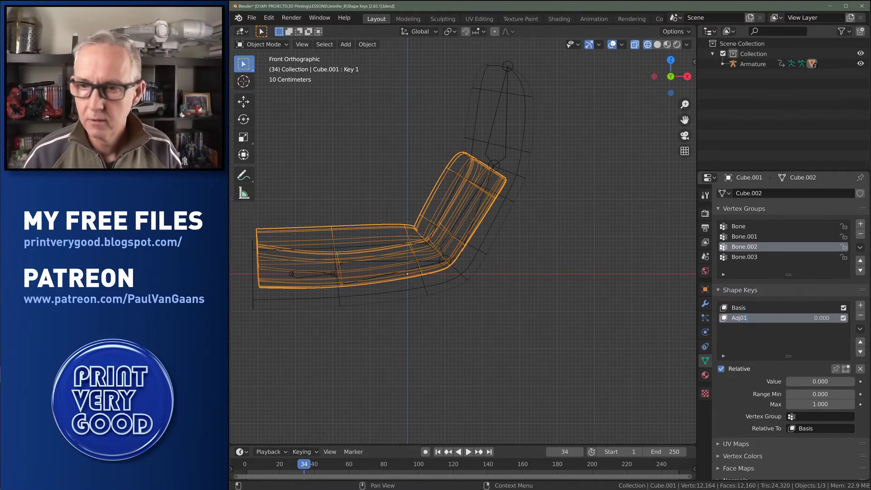
key("Return")
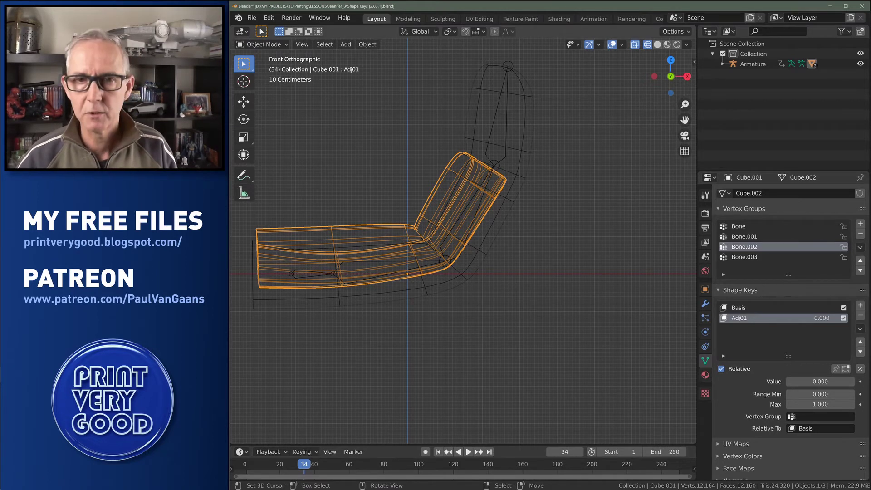
In Edit Mode, select the upper vertices at the sleeve's end nearest the arm tip, then rotate and move them up into a flare
key("Tab")
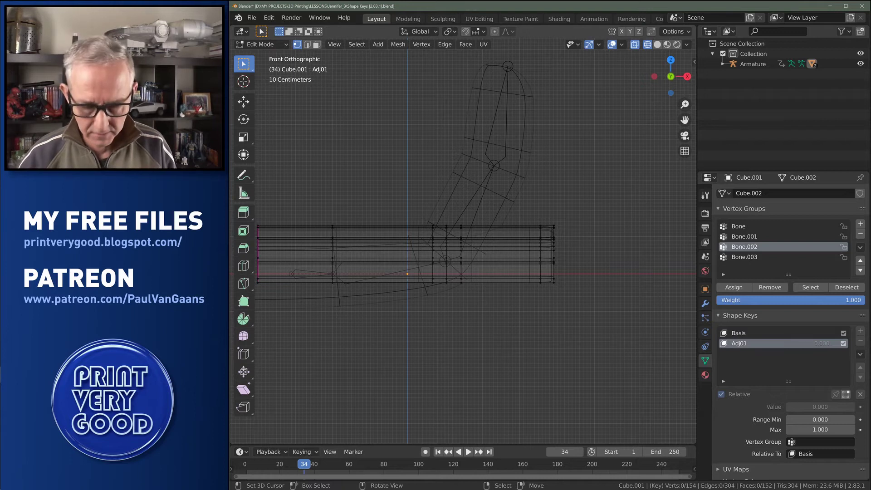
left_click_drag(526, 213, 565, 252)
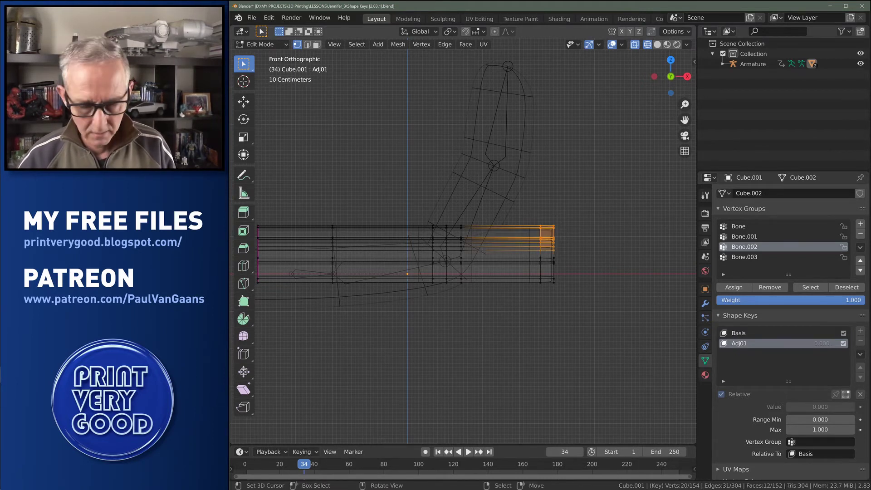
key("r")
left_click(603, 226)
key("g")
left_click(592, 205)
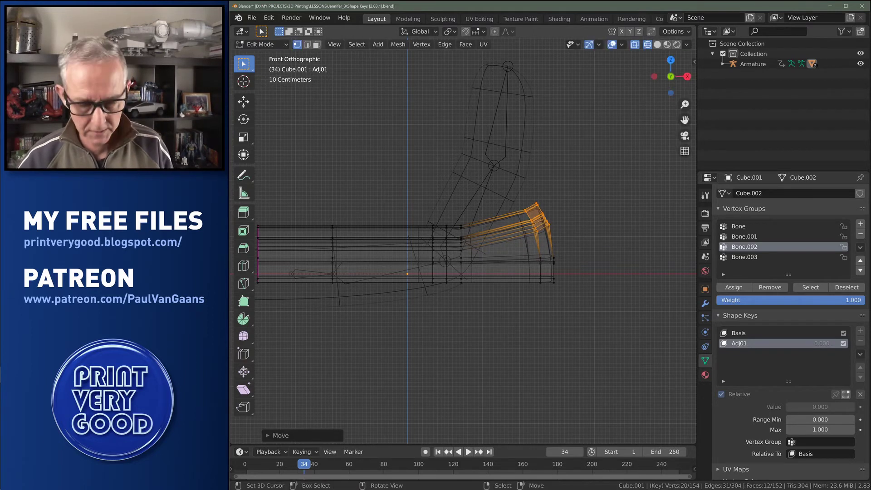
key("g")
left_click(609, 246)
key("r")
left_click(610, 241)
Switch the viewport to solid shading and check the reshaped sleeve end in perspective and front view
middle_click_drag(454, 272, 508, 226)
middle_click_drag(539, 350, 533, 347)
key("z")
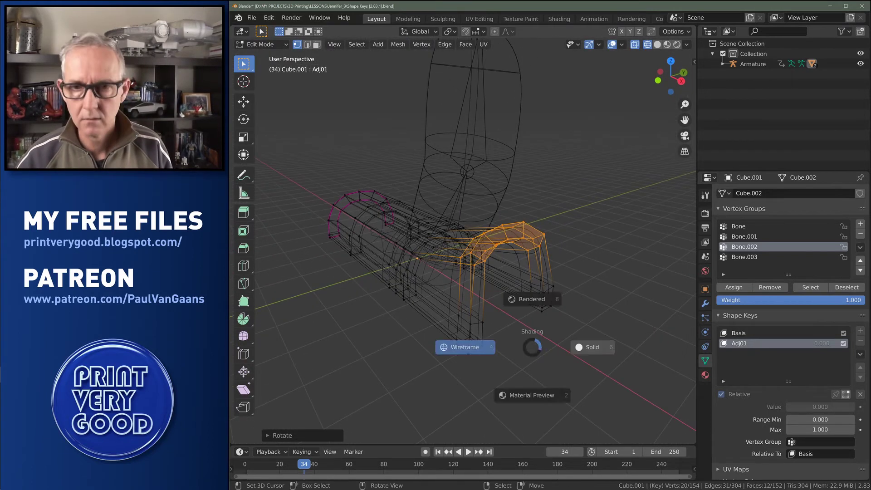
left_click(593, 347)
mouse_move(593, 347)
middle_mouse_down()
mouse_move(542, 318)
mouse_move(490, 335)
mouse_move(454, 329)
middle_mouse_up()
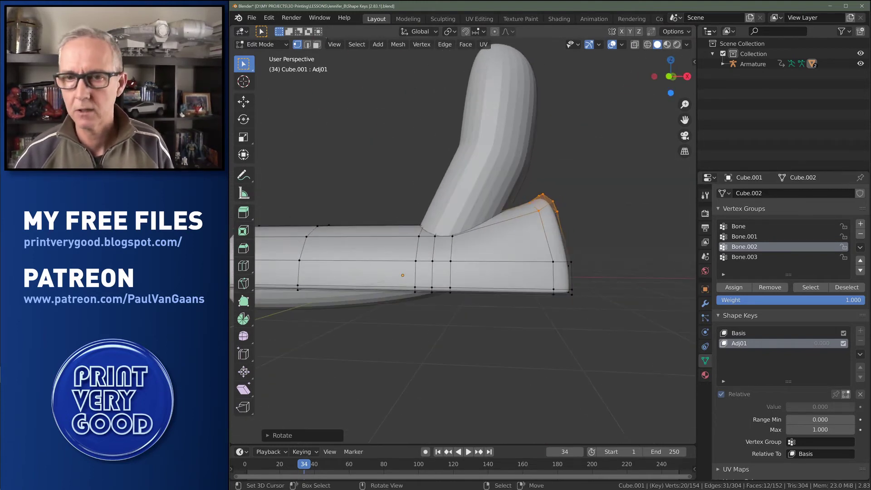
key("KP_1")
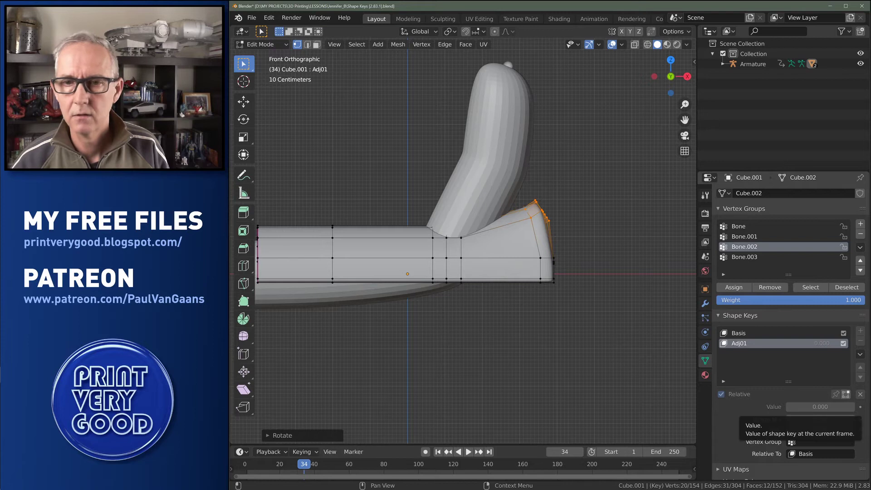
Return to Object Mode and set the Adj01 shape key value to 0.417 while checking the sleeve's fit on the bent arm
key("Tab")
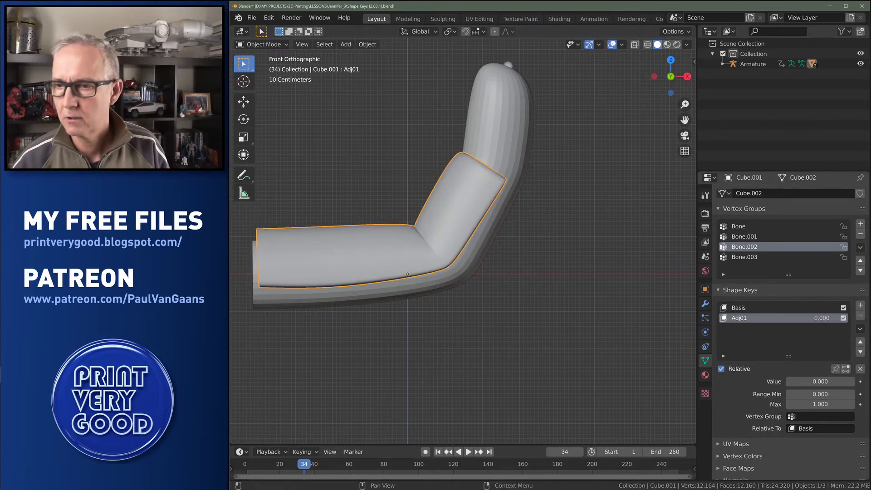
left_click_drag(792, 381, 826, 381)
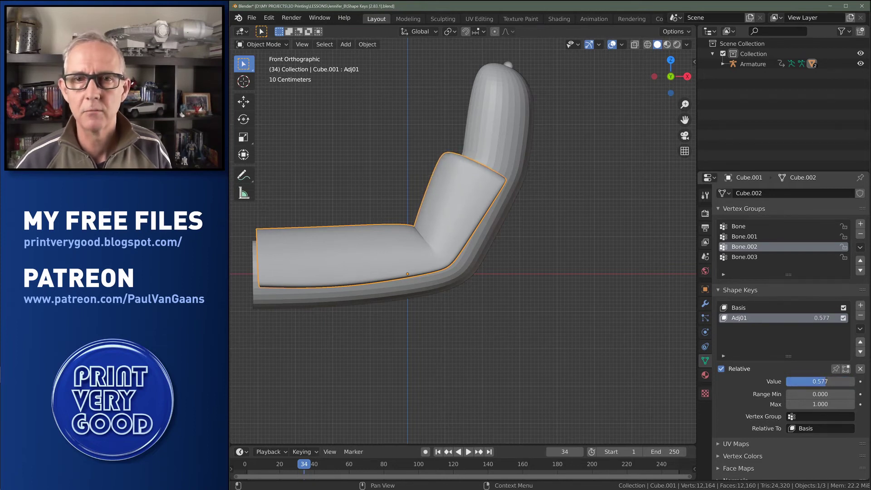
middle_click_drag(535, 258, 502, 295)
middle_click_drag(467, 245, 460, 243)
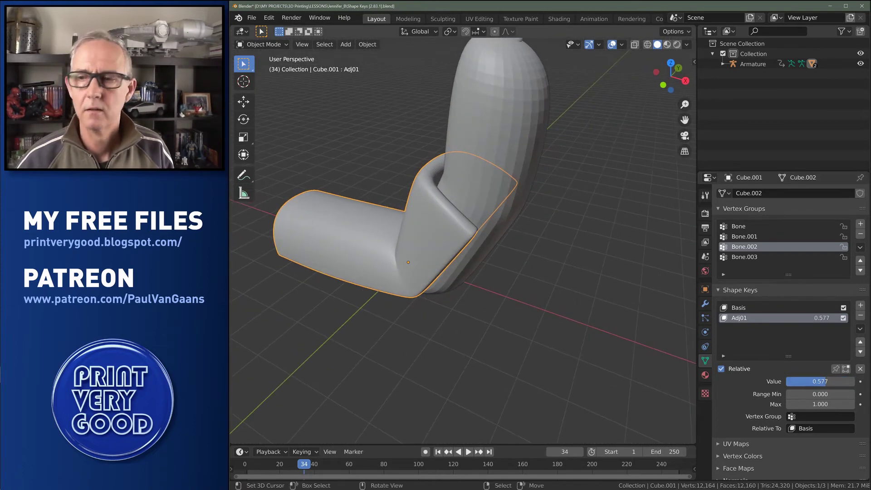
mouse_move(826, 381)
left_mouse_down()
mouse_move(787, 381)
mouse_move(814, 381)
left_mouse_up()
scroll(463, 240, "up", 2)
middle_click_drag(463, 241, 483, 256)
mouse_move(814, 381)
left_mouse_down()
mouse_move(839, 381)
mouse_move(787, 381)
mouse_move(815, 381)
left_mouse_up()
middle_click_drag(472, 254, 475, 222)
scroll(476, 223, "down", 2)
scroll(454, 227, "down", 3)
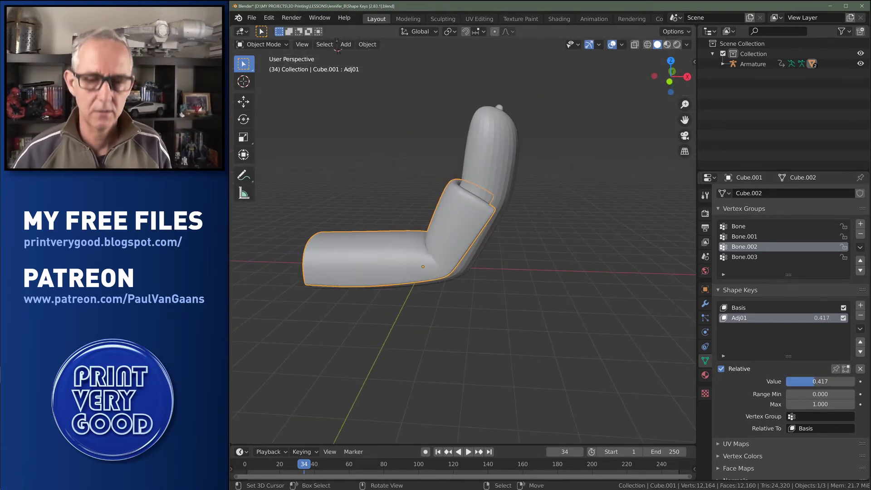
Scrub through the bending animation from several angles to examine the sleeve with Adj01 applied to straight and bent poses
key("alt+Tab")
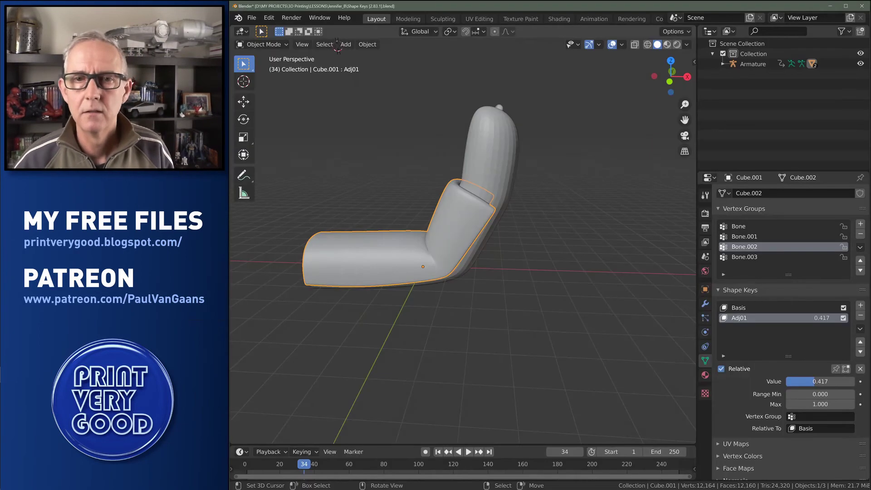
middle_click_drag(408, 227, 451, 232)
left_click_drag(304, 464, 275, 464)
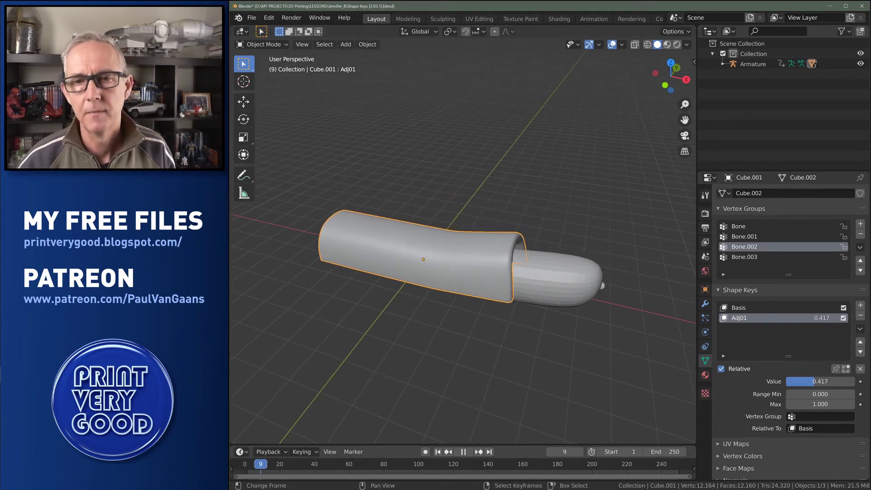
key("space")
middle_click_drag(421, 227, 467, 230)
left_click_drag(339, 464, 264, 464)
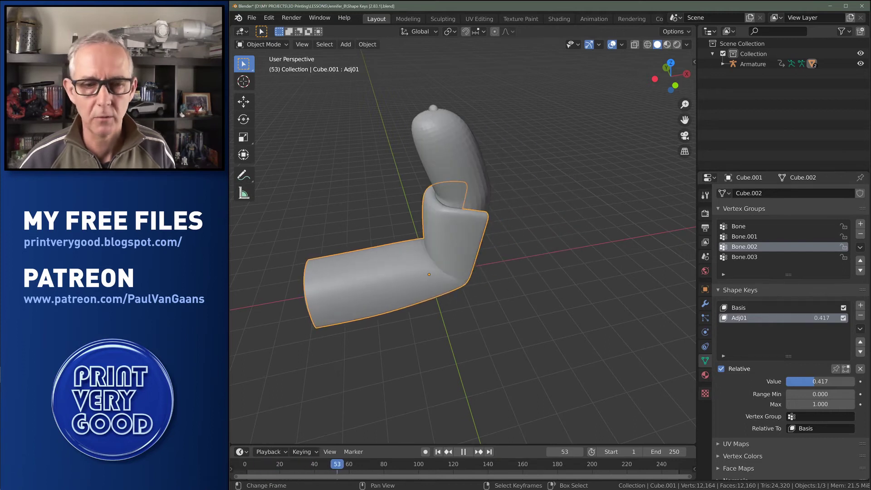
key("shift+Left")
middle_click_drag(499, 290, 426, 256)
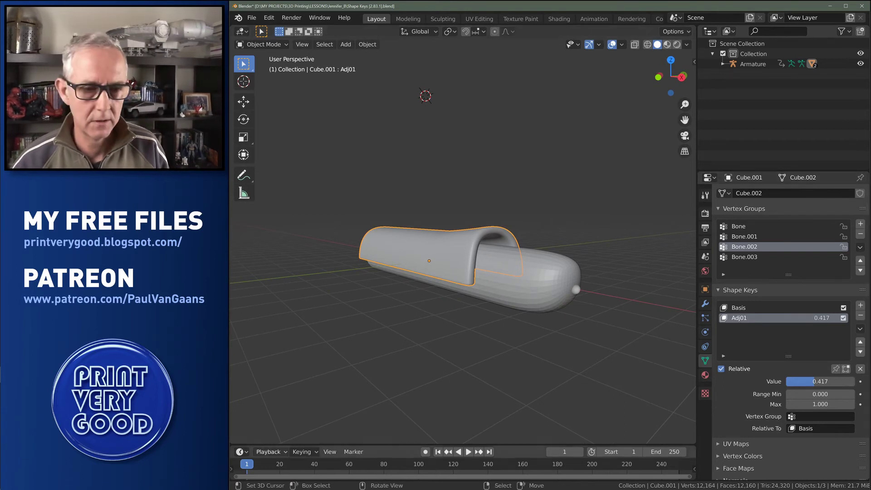
key("space")
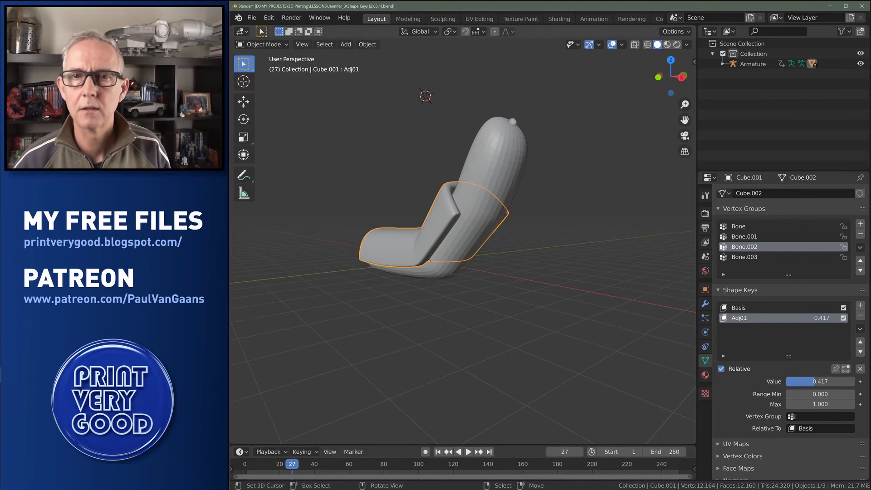
Select the armature, enter Pose Mode, and enlarge the timeline area
right_click(513, 122)
left_click(262, 44)
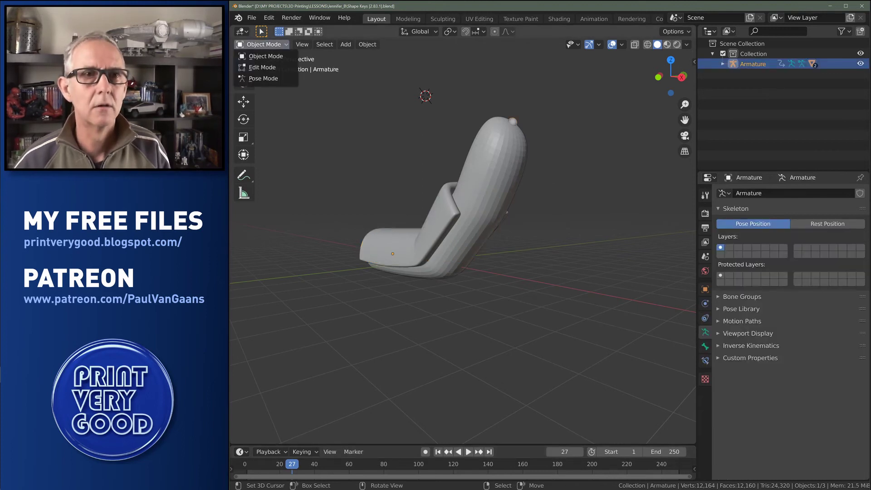
left_click(258, 79)
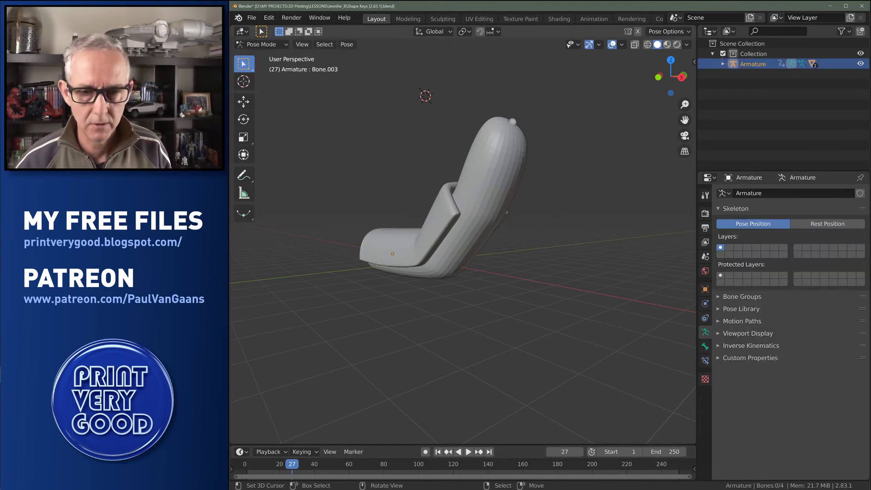
left_click_drag(463, 444, 463, 430)
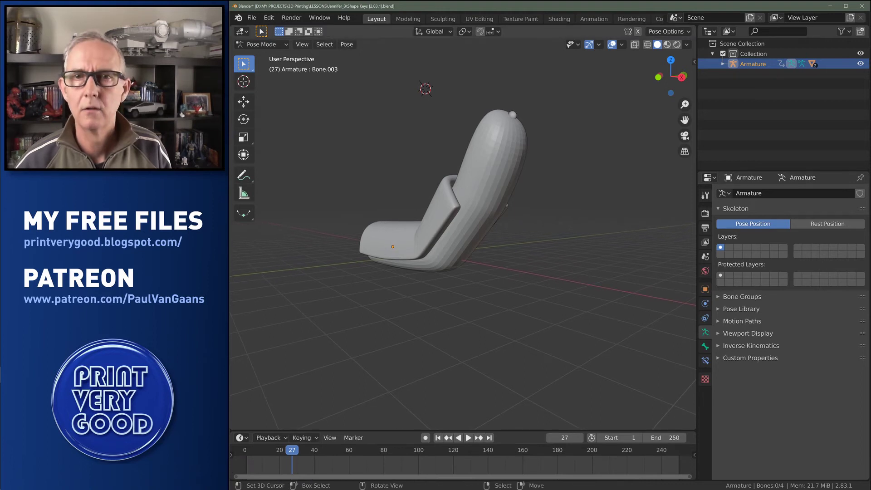
Select the bone at the arm's tip, go to its keyframe at frame 50, and return to Object Mode
right_click(513, 115)
left_click_drag(333, 453, 332, 454)
middle_click_drag(436, 226, 490, 261)
middle_click_drag(508, 232, 517, 234)
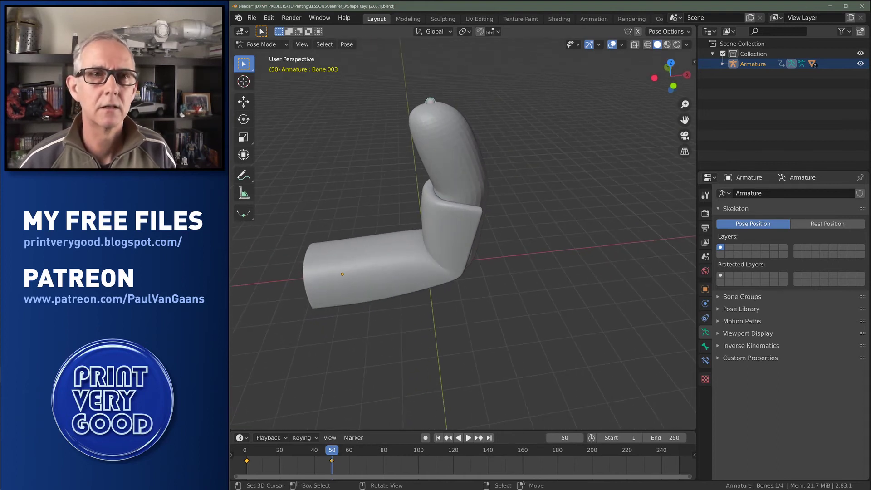
left_click(263, 44)
left_click(261, 56)
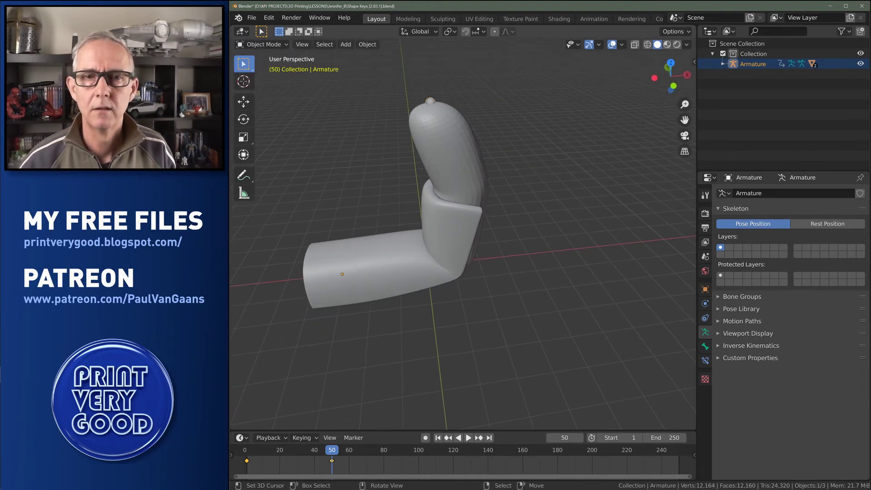
Select the sleeve and keyframe the Adj01 value of 0.417 at frame 50
right_click(439, 243)
mouse_move(439, 243)
middle_mouse_down()
mouse_move(470, 238)
mouse_move(443, 242)
middle_mouse_up()
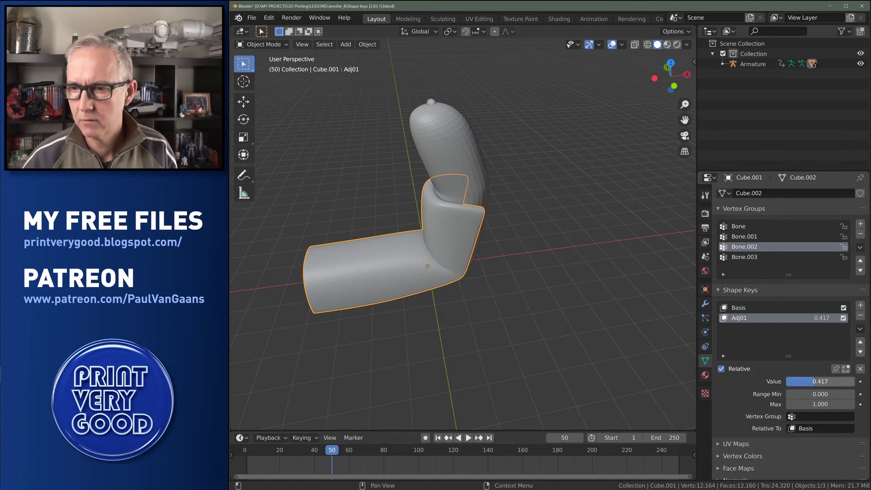
key("i")
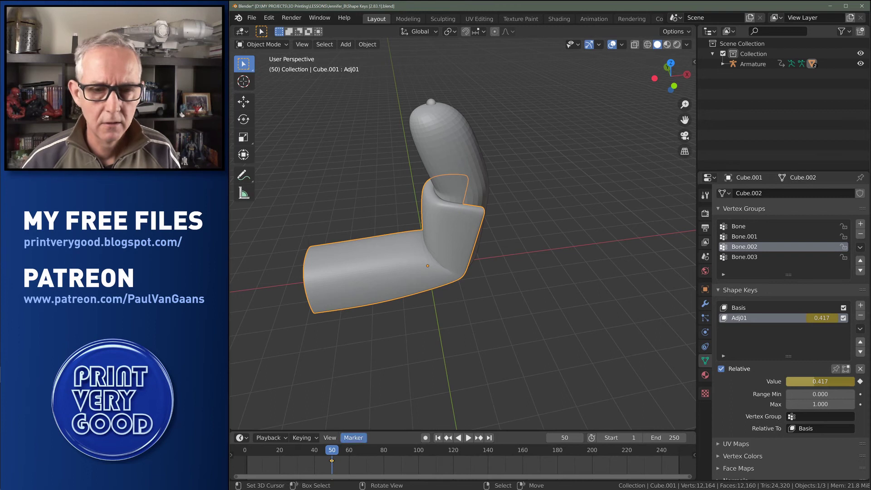
Go to frame 1, set the Adj01 value to 0, and keyframe it
left_click_drag(332, 450, 250, 450)
key("Escape")
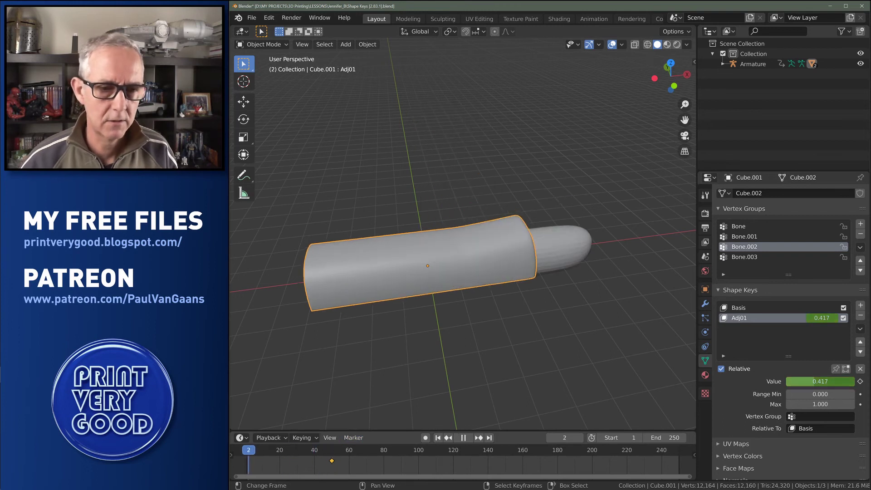
left_click_drag(821, 381, 790, 382)
key("i")
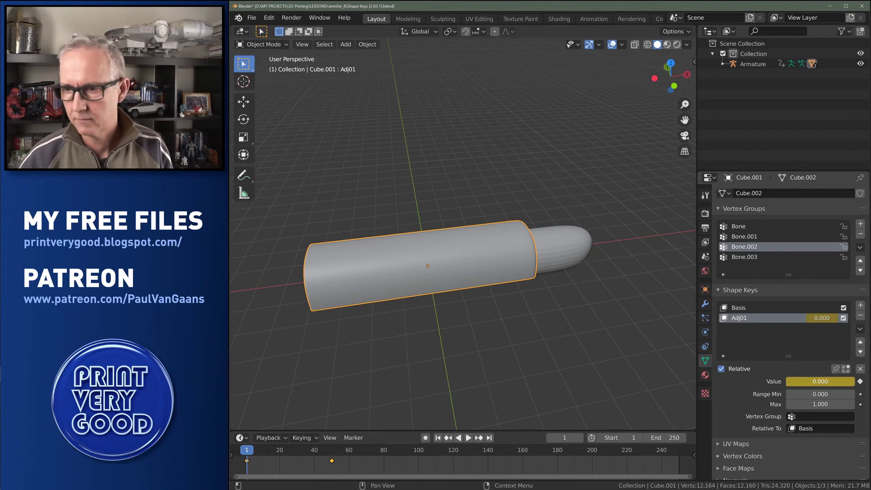
Scrub the animation to frame 24 and examine the partly bent sleeve's fit around the arm from several angles
middle_click_drag(536, 291, 486, 271)
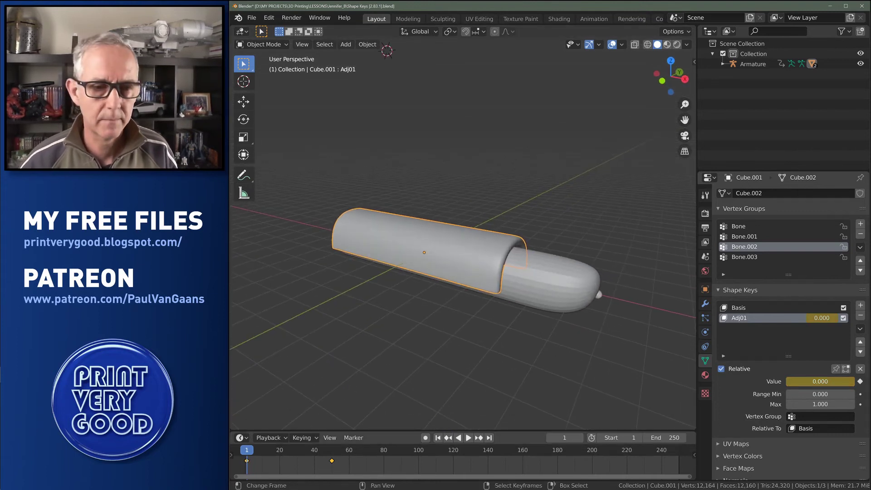
key("space")
mouse_move(294, 450)
left_mouse_down()
mouse_move(321, 450)
mouse_move(249, 450)
mouse_move(330, 450)
mouse_move(249, 450)
mouse_move(328, 450)
mouse_move(286, 450)
left_mouse_up()
mouse_move(422, 313)
middle_mouse_down()
mouse_move(445, 321)
mouse_move(436, 304)
mouse_move(430, 317)
middle_mouse_up()
scroll(430, 317, "up", 5)
scroll(463, 236, "down", 4)
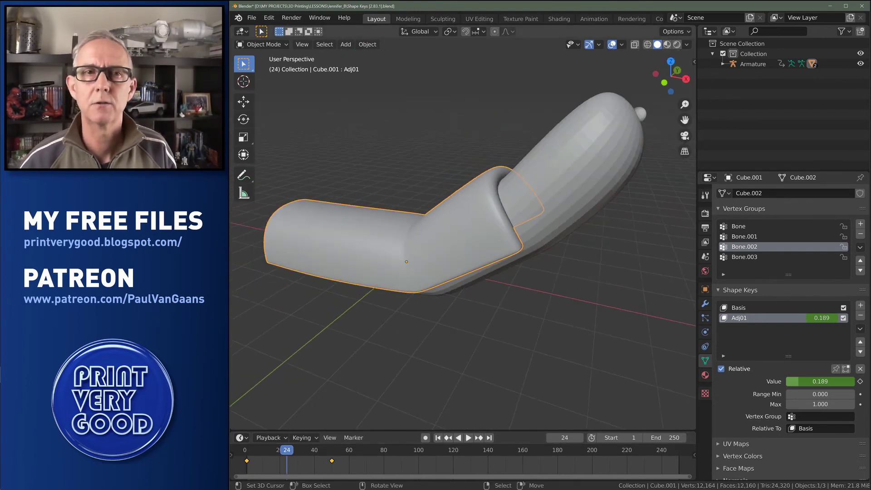
middle_click_drag(463, 245, 477, 239)
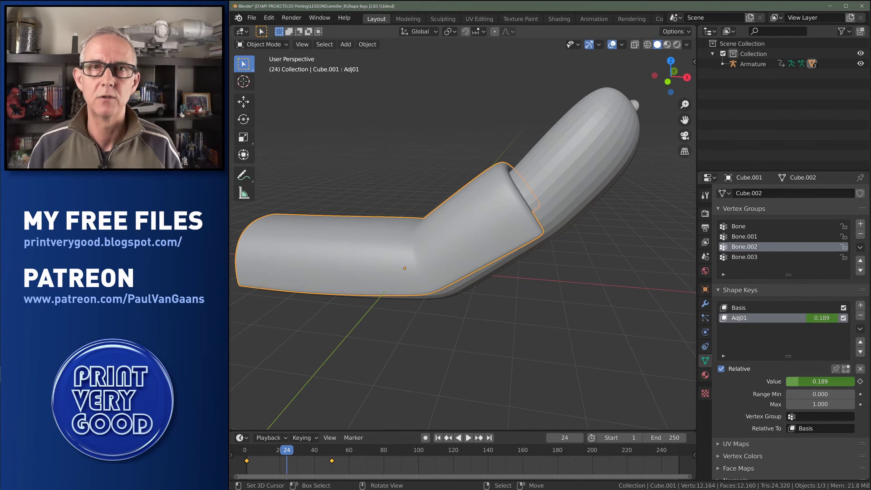
middle_click_drag(458, 272, 434, 276)
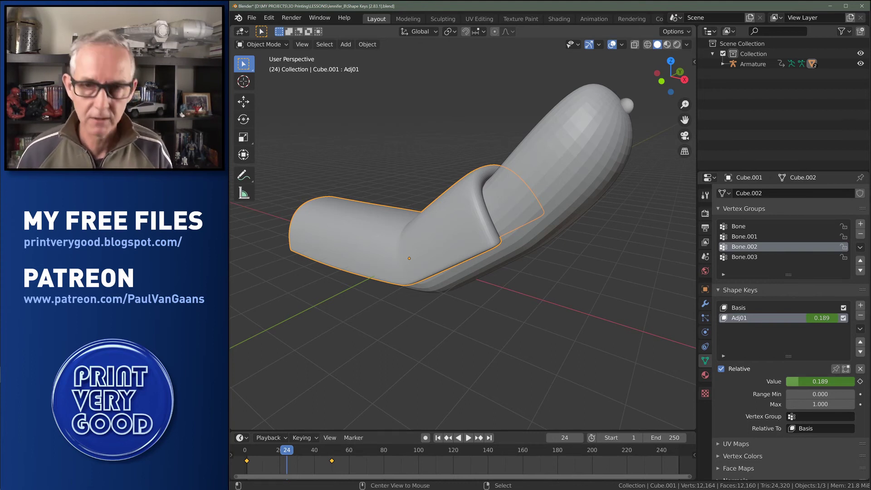
Switch to Photos to view the two marked-up armored figure images, and return to Blender
key("alt+Tab")
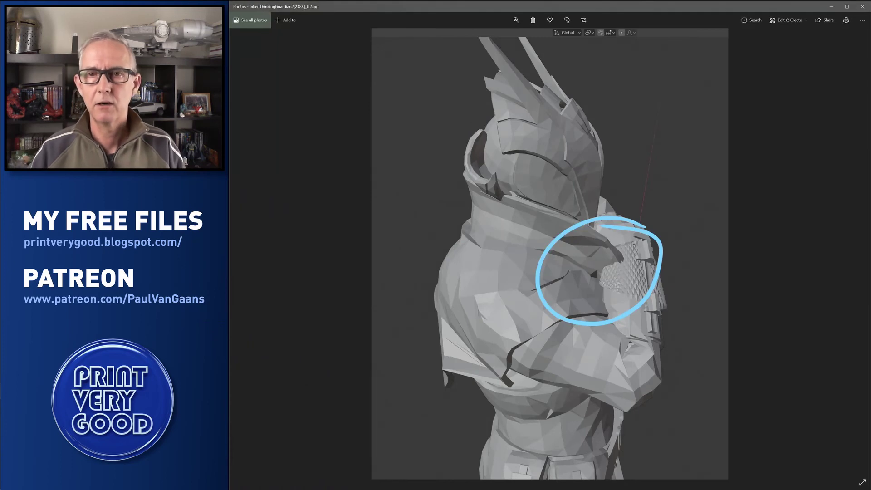
key("Right")
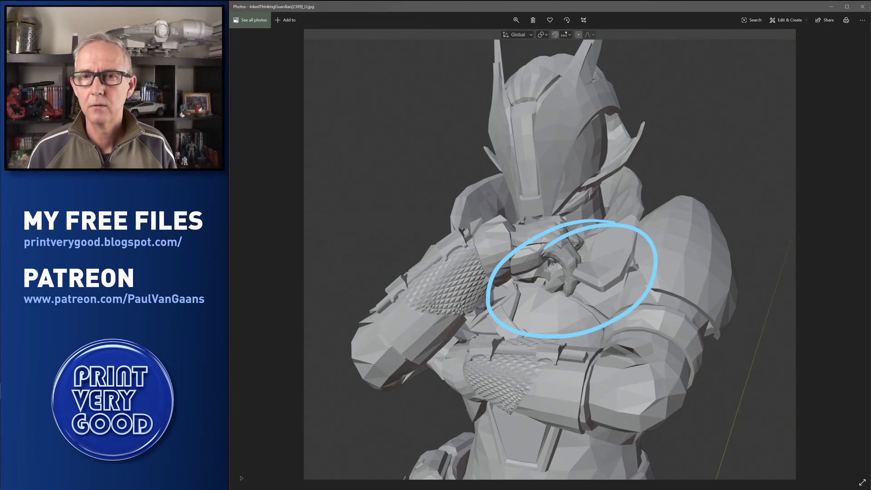
key("alt+Tab")
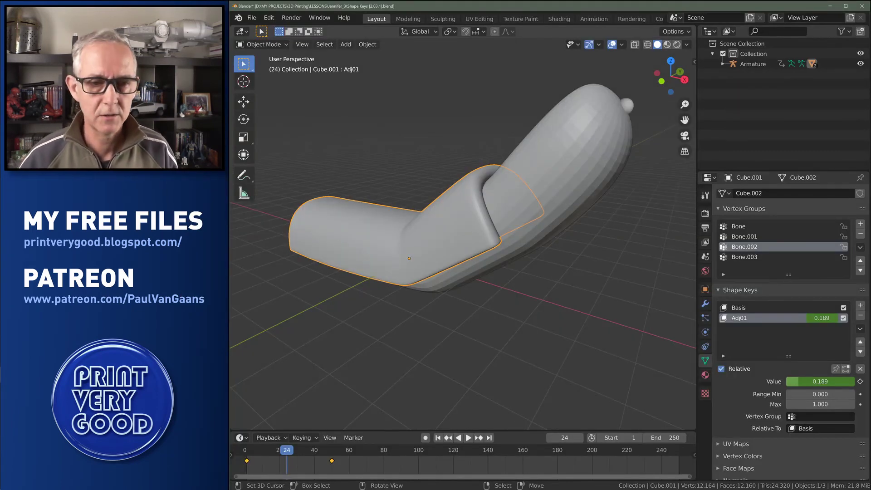
Play and scrub the animation repeatedly between straight and bent poses to review the keyframed sleeve correction, ending at frame 20
key("space")
left_click_drag(299, 449, 257, 450)
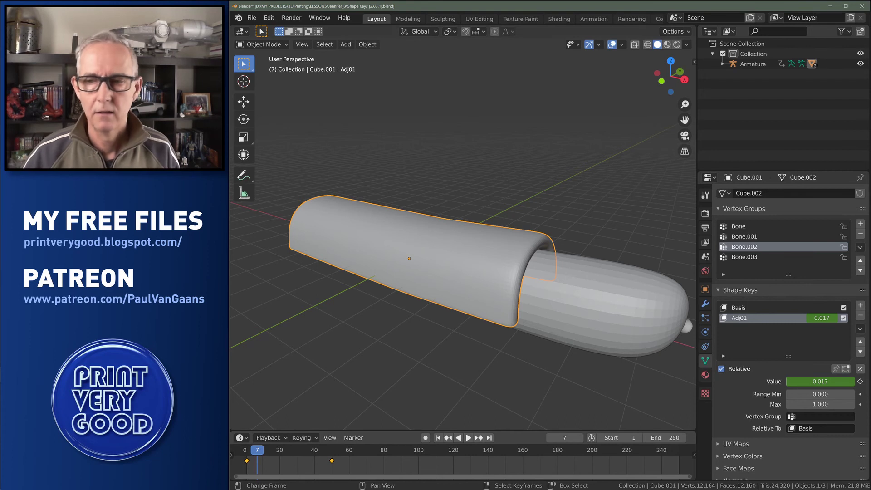
key("space")
left_click_drag(312, 450, 250, 450)
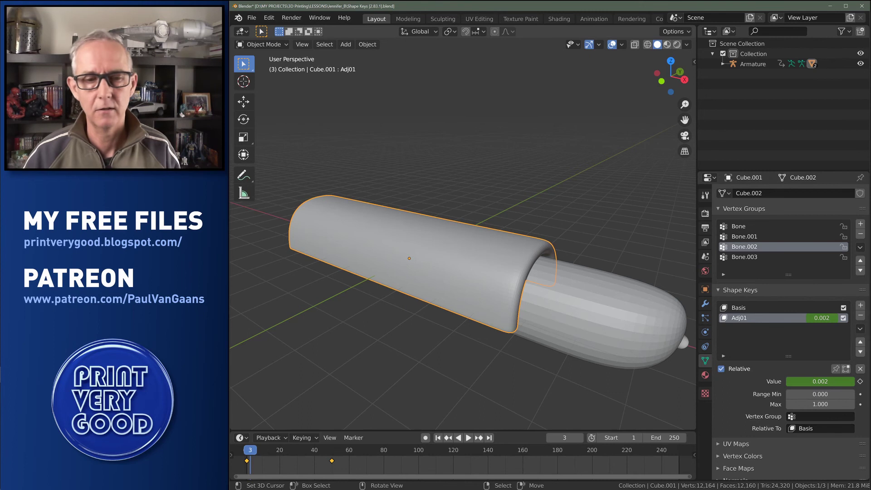
key("space")
left_click_drag(313, 450, 279, 450)
middle_click_drag(453, 317, 472, 318)
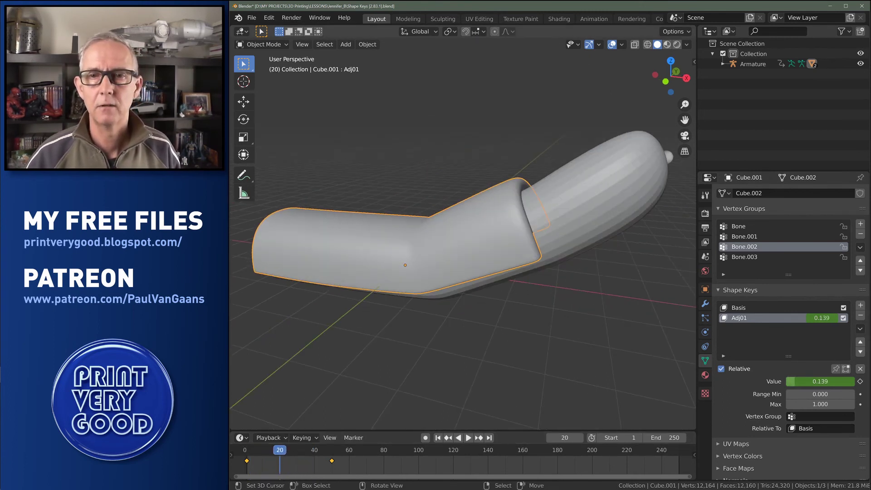
scroll(463, 245, "down", 3)
scroll(463, 245, "up", 1)
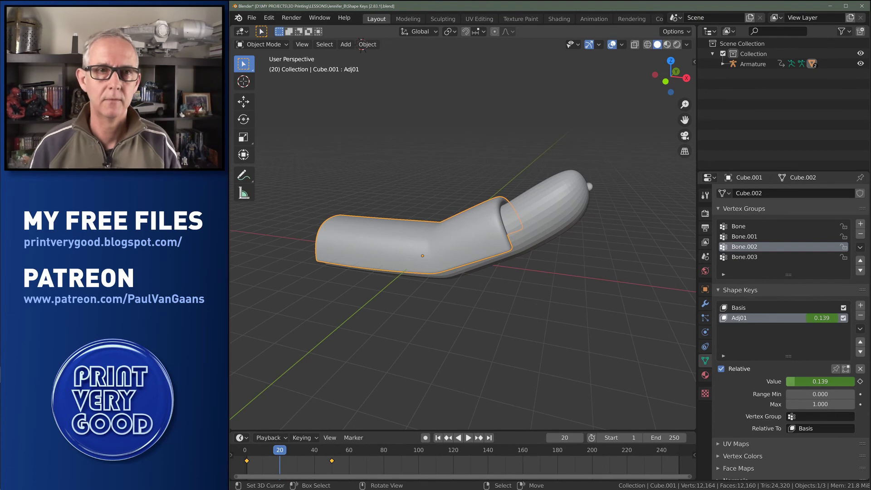